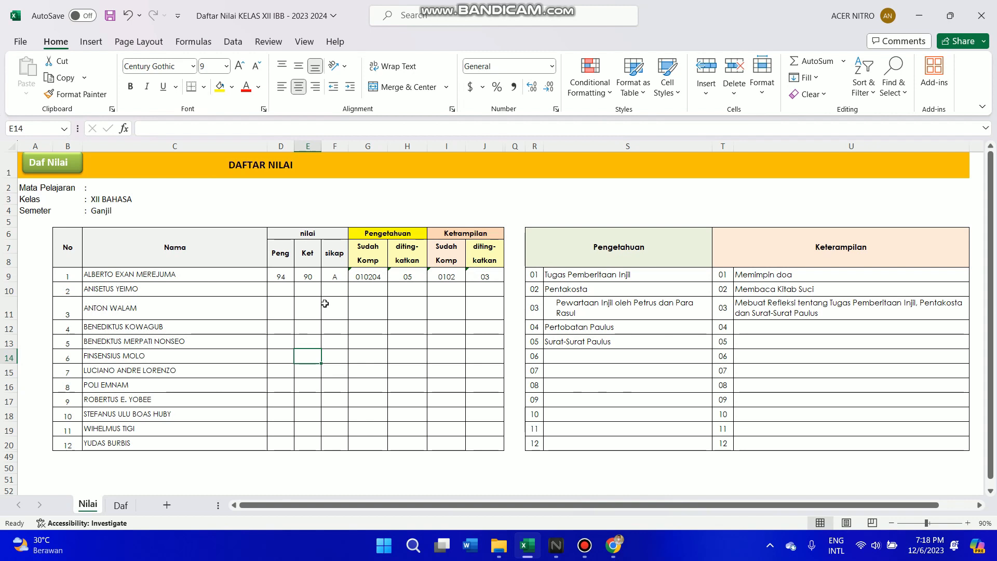
Fill in the subject (Mata Pelajaran) in cell C2 of the Nilai sheet as "KITAB SUCI" after the colon.
{"action": "left_click", "coordinate": [103, 188]}
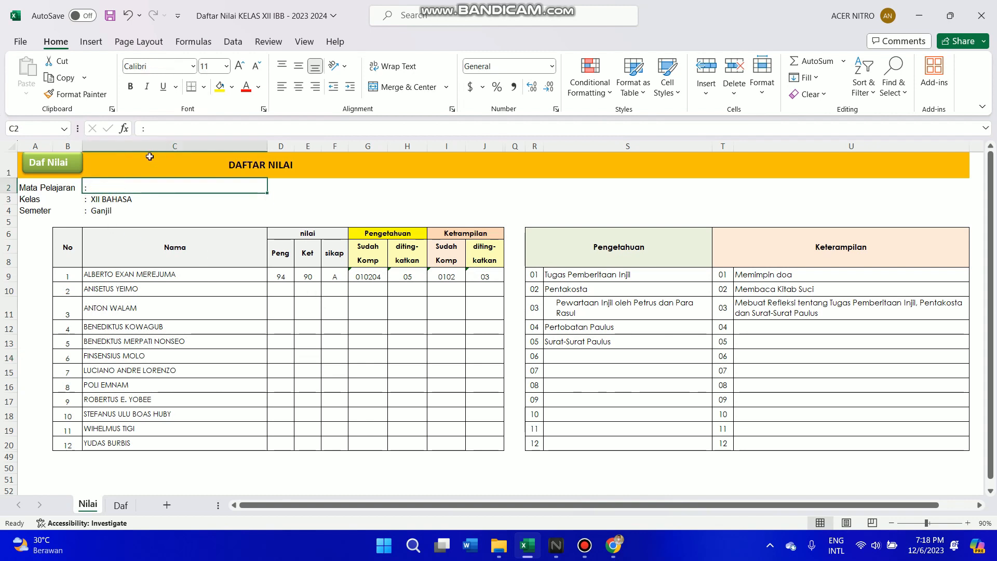
{"action": "left_click", "coordinate": [179, 130]}
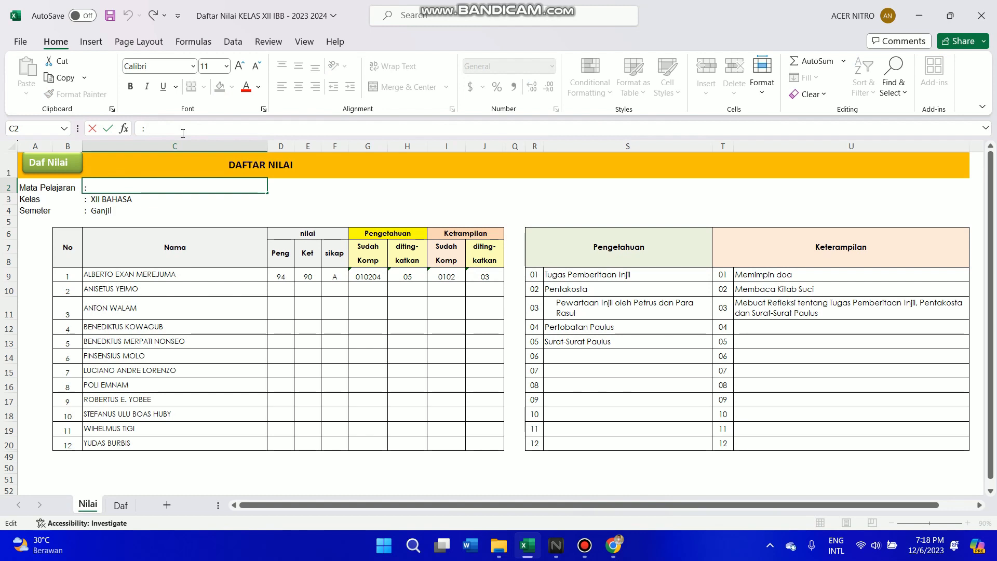
{"action": "type", "text": "KITAB SUCI"}
{"action": "key", "text": "Return"}
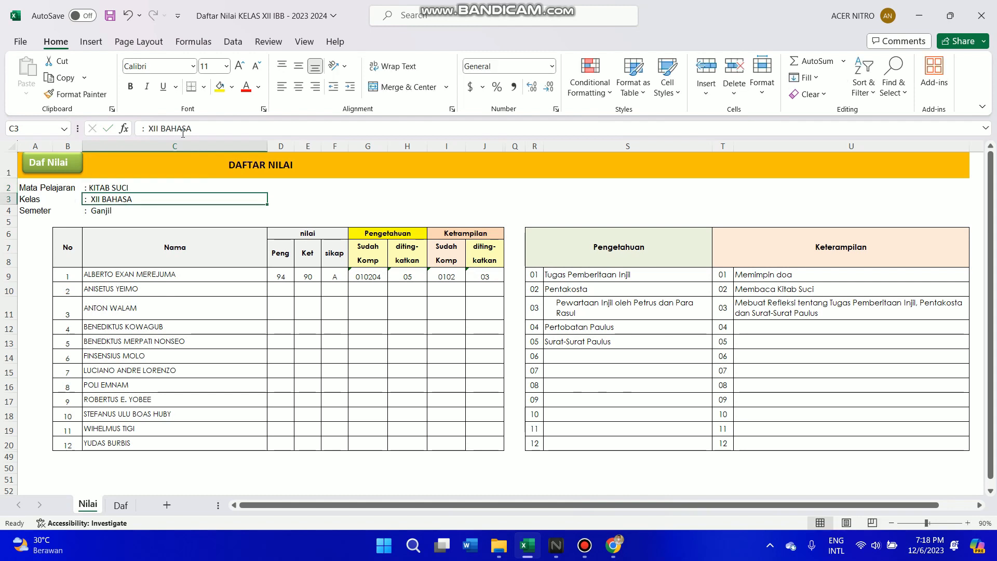
{"action": "key", "text": "Return"}
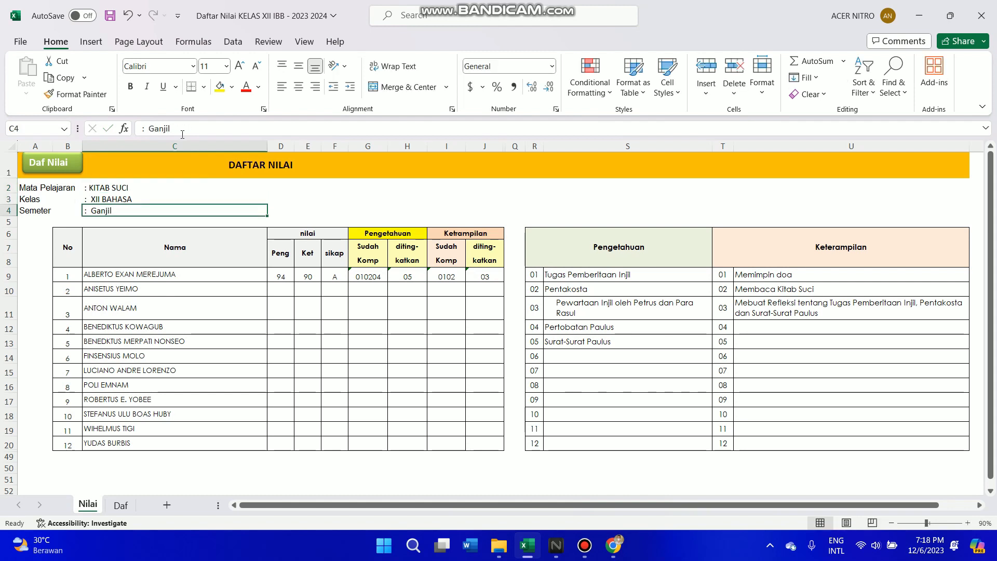
Examine the first student's Peng, Ket and sikap scores and the Pengetahuan and Ketrampilan code columns.
{"action": "left_click", "coordinate": [287, 279]}
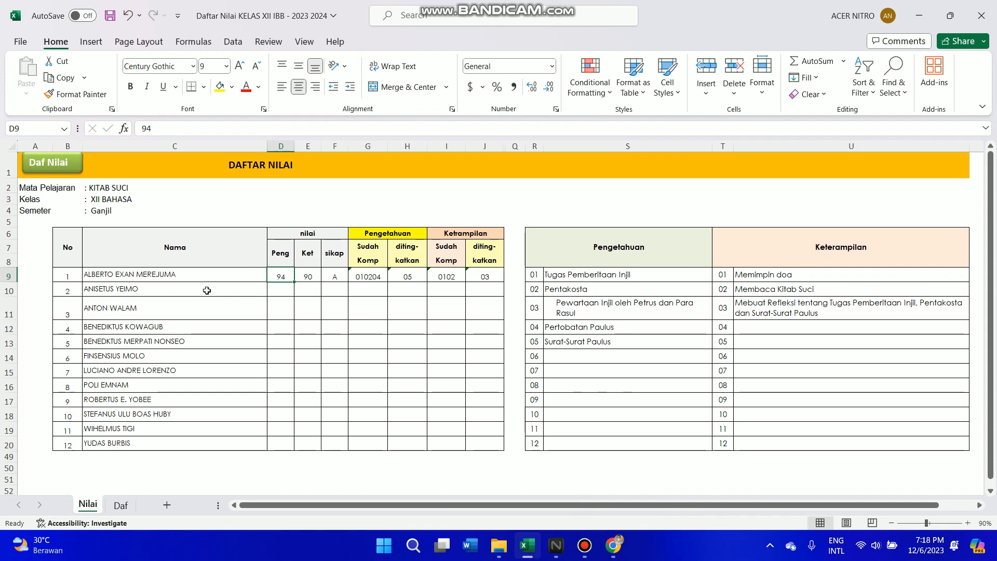
{"action": "left_click", "coordinate": [122, 274]}
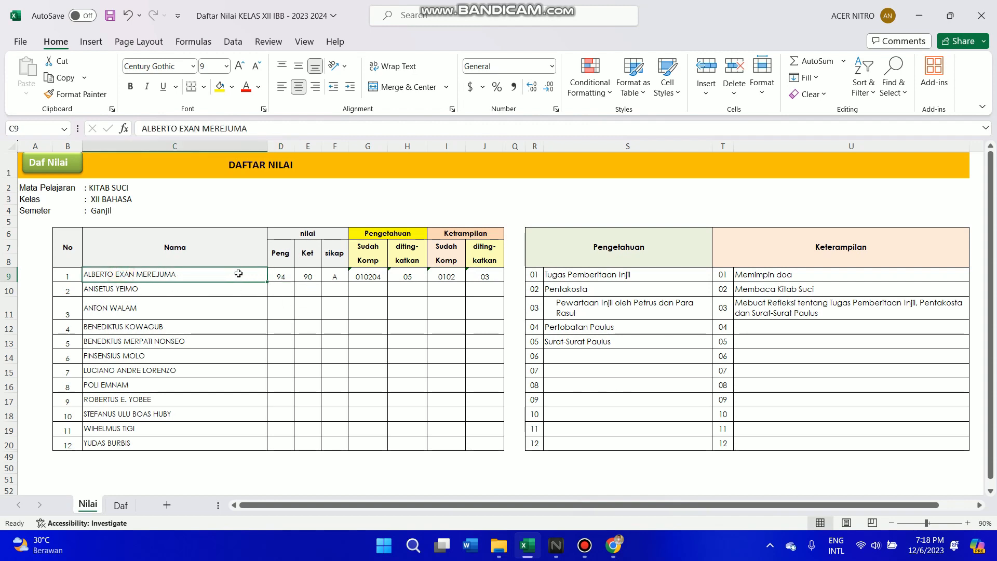
{"action": "left_click", "coordinate": [285, 275]}
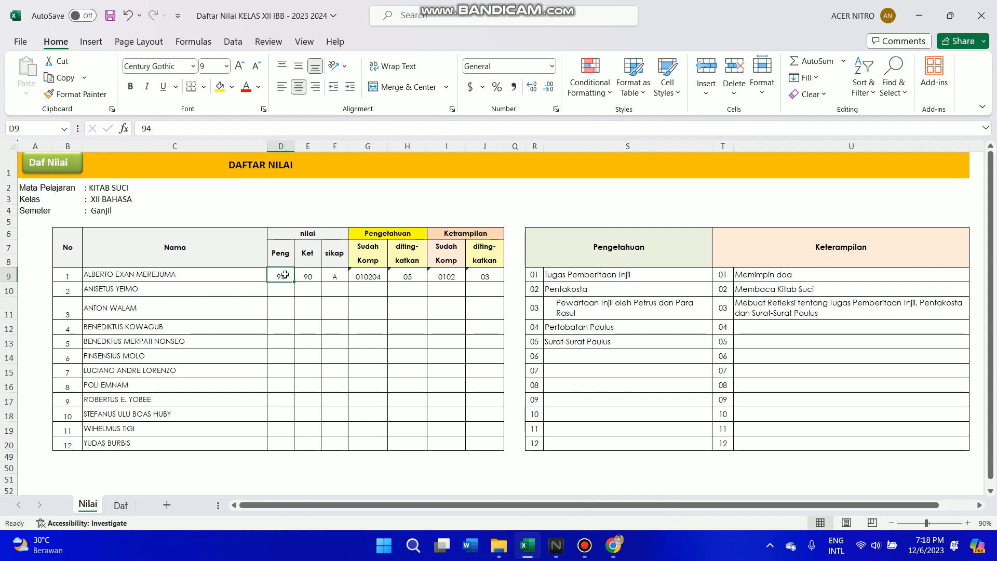
{"action": "left_click", "coordinate": [310, 275]}
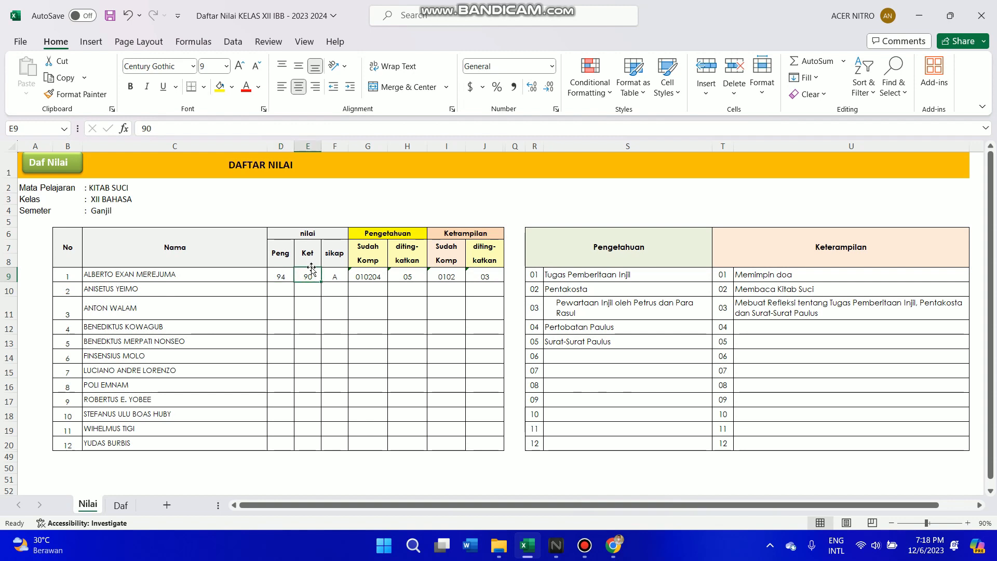
{"action": "left_click", "coordinate": [333, 255]}
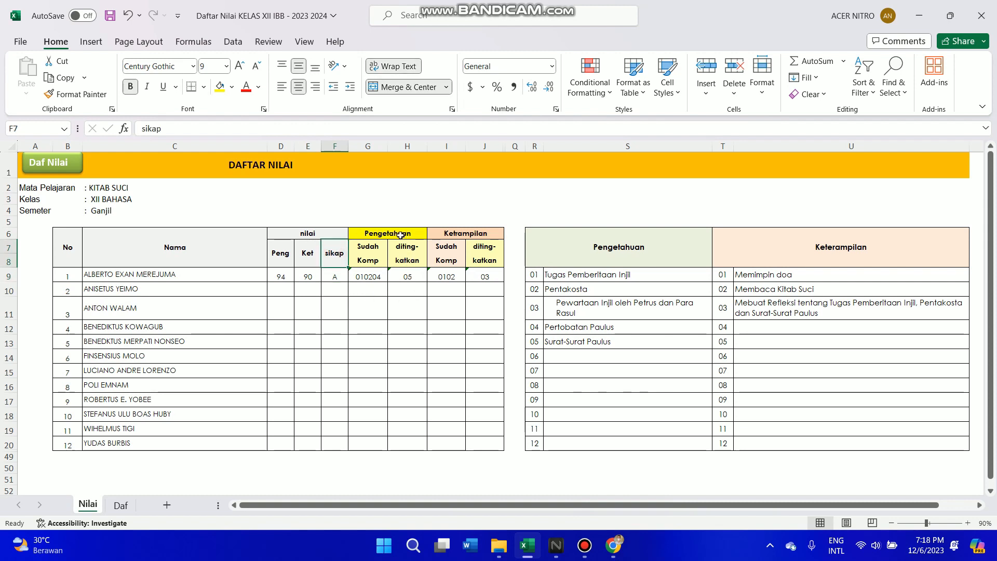
{"action": "left_click_drag", "start_coordinate": [400, 234], "coordinate": [408, 262]}
{"action": "left_click", "coordinate": [450, 303]}
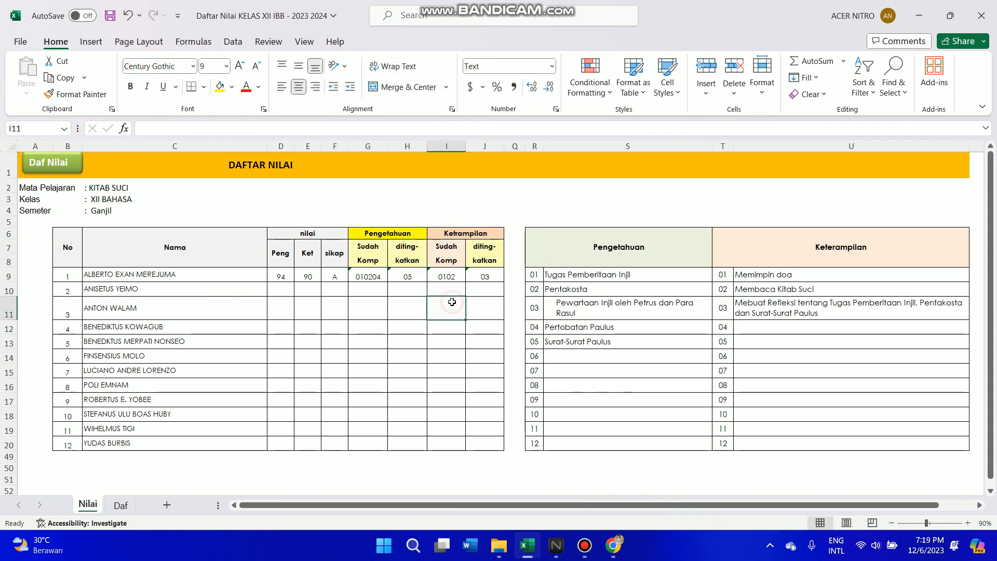
{"action": "left_click", "coordinate": [365, 277]}
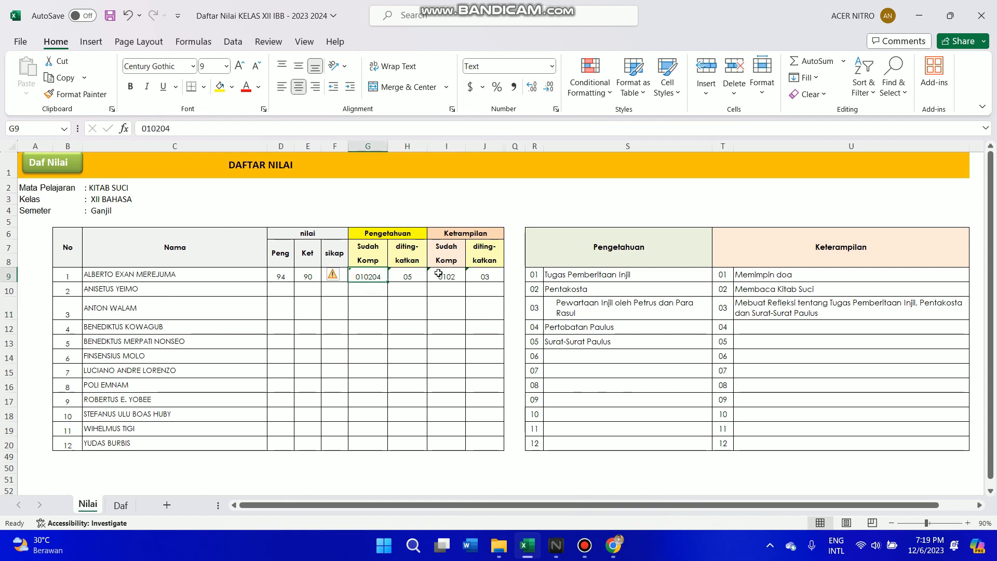
Review the numbered competency entries in the Pengetahuan and Keterampilan reference tables.
{"action": "left_click_drag", "start_coordinate": [605, 256], "coordinate": [811, 252]}
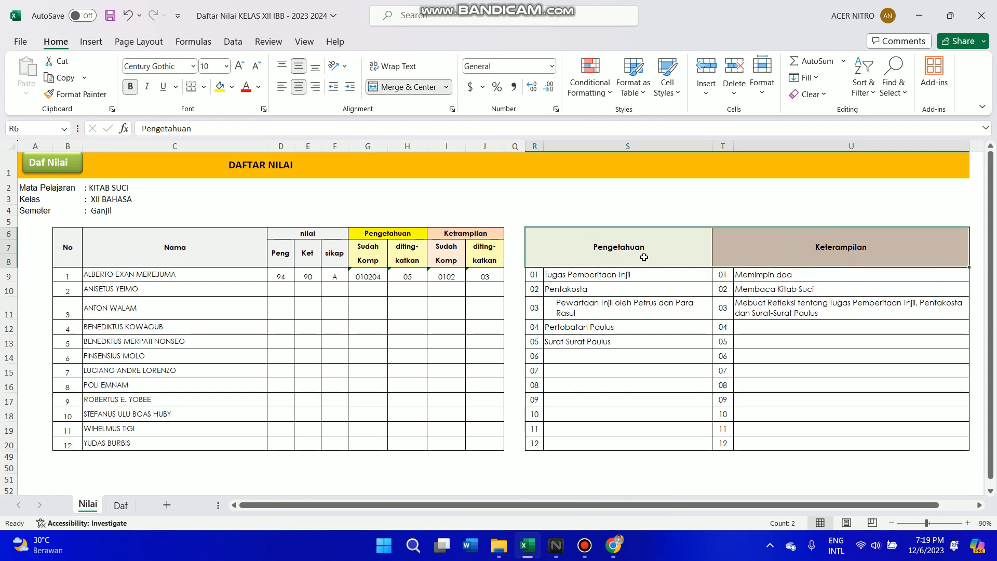
{"action": "left_click", "coordinate": [660, 250]}
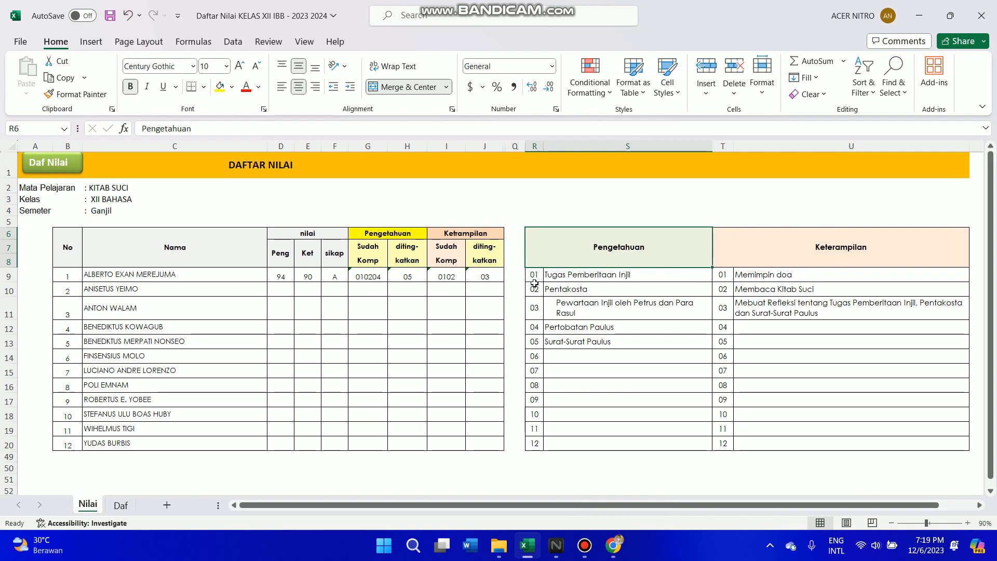
{"action": "left_click_drag", "start_coordinate": [559, 275], "coordinate": [580, 342]}
{"action": "left_click", "coordinate": [574, 370]}
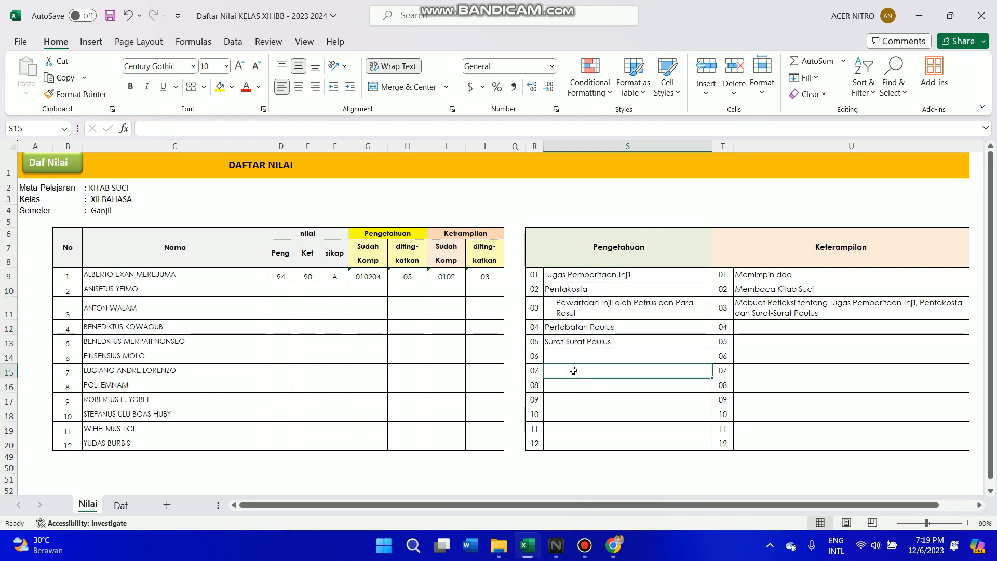
{"action": "left_click", "coordinate": [628, 276]}
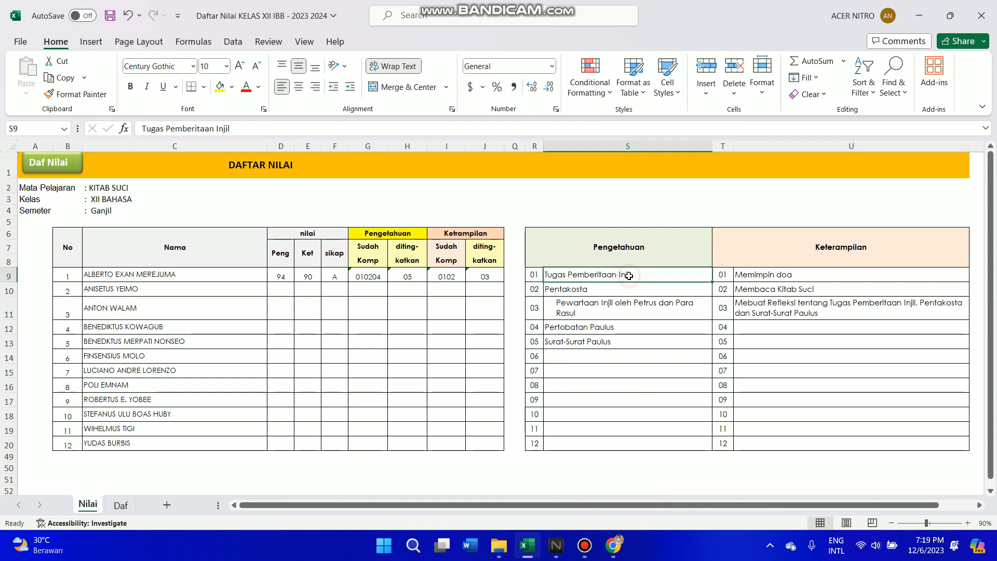
{"action": "left_click", "coordinate": [609, 291]}
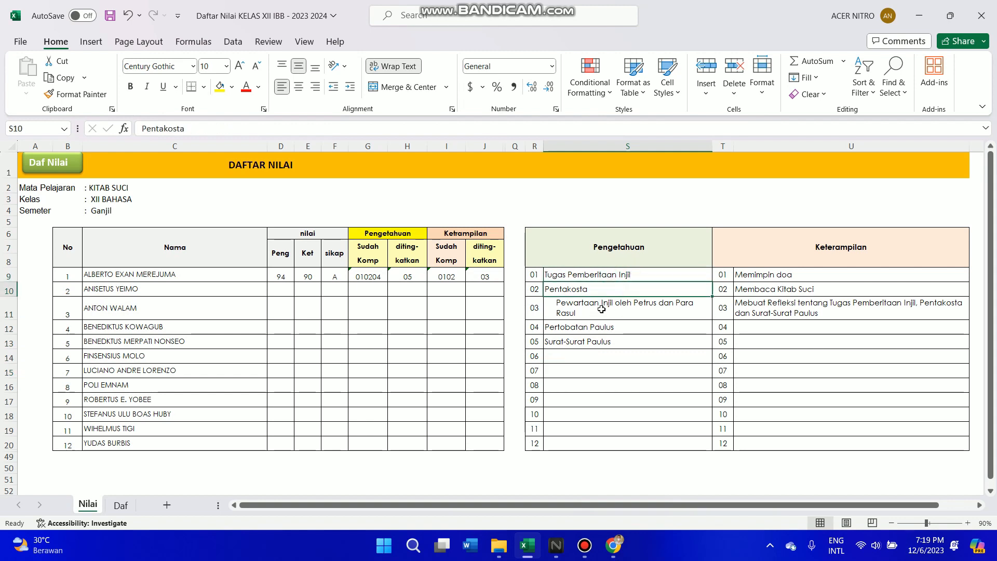
{"action": "left_click", "coordinate": [600, 311]}
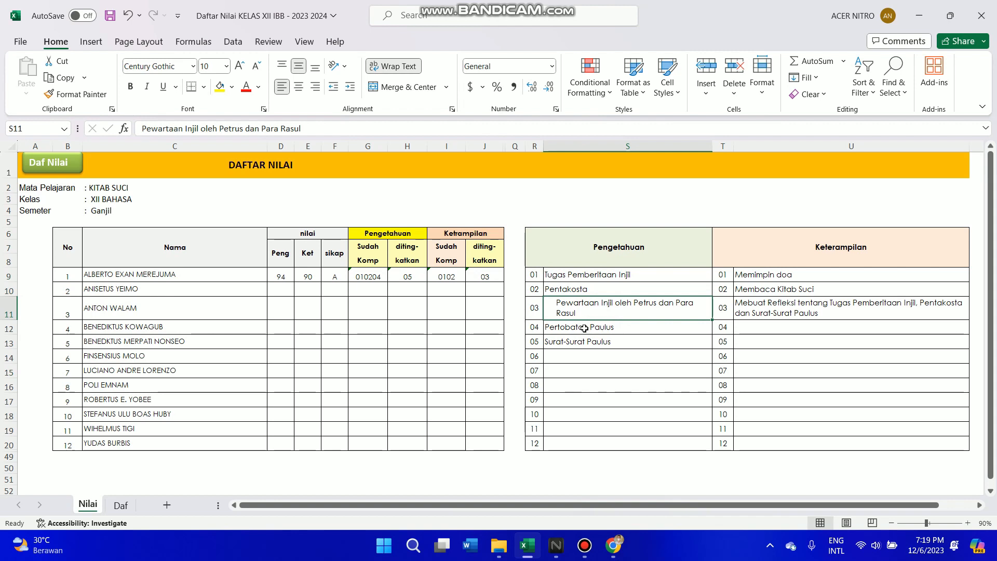
{"action": "left_click", "coordinate": [582, 329]}
{"action": "left_click", "coordinate": [585, 341]}
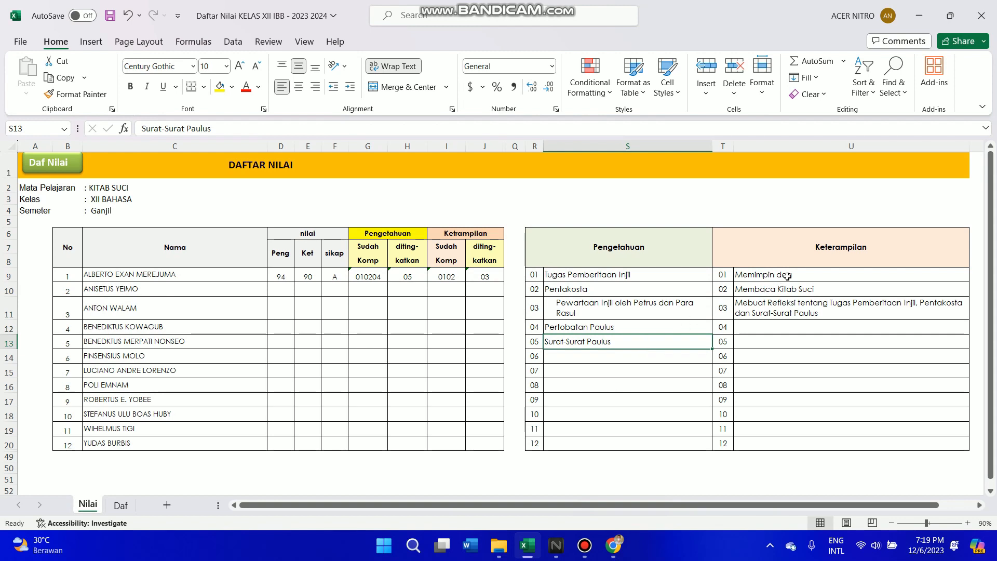
{"action": "left_click", "coordinate": [787, 276]}
{"action": "left_click", "coordinate": [785, 290]}
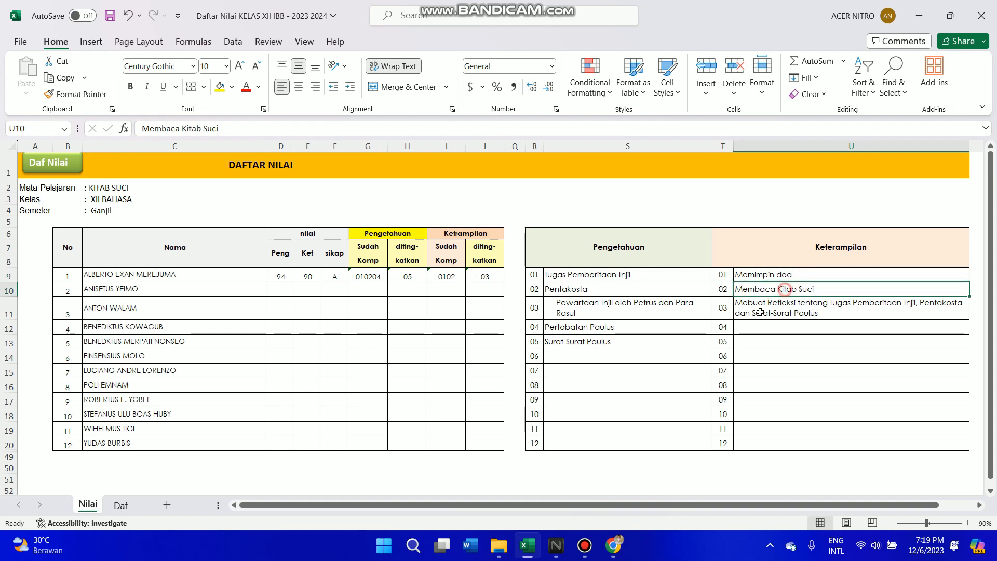
{"action": "left_click", "coordinate": [779, 307]}
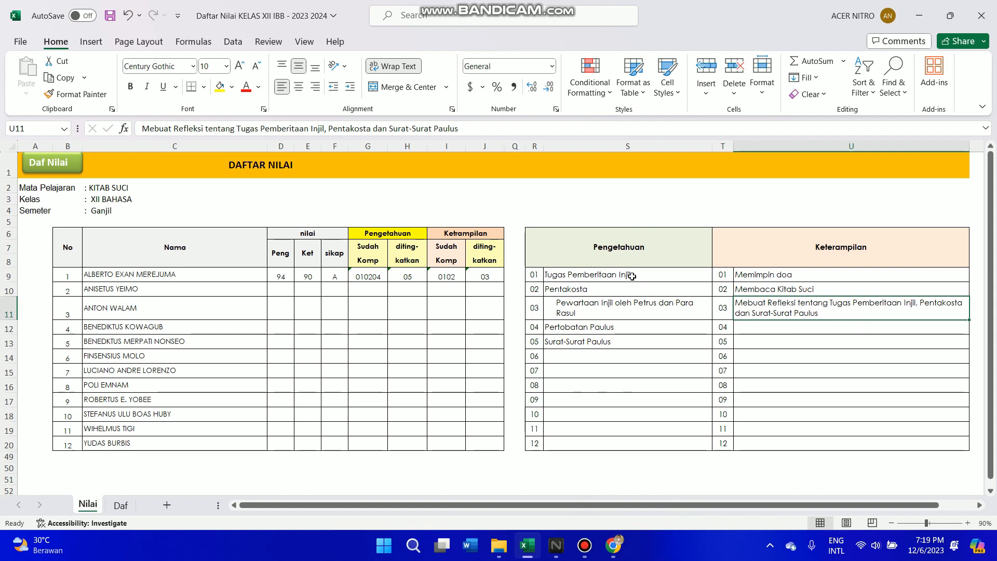
{"action": "left_click_drag", "start_coordinate": [632, 276], "coordinate": [630, 340]}
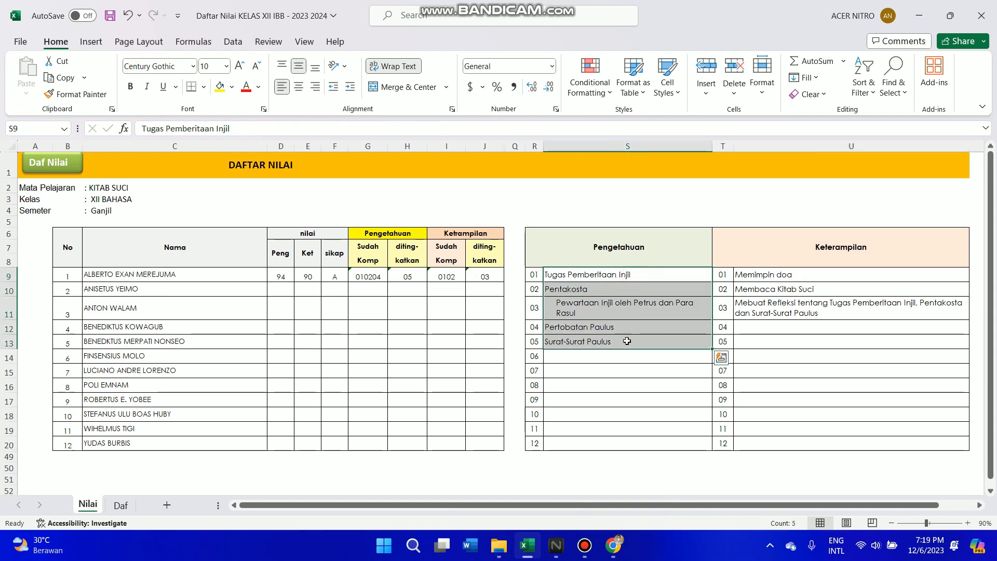
{"action": "left_click", "coordinate": [604, 368]}
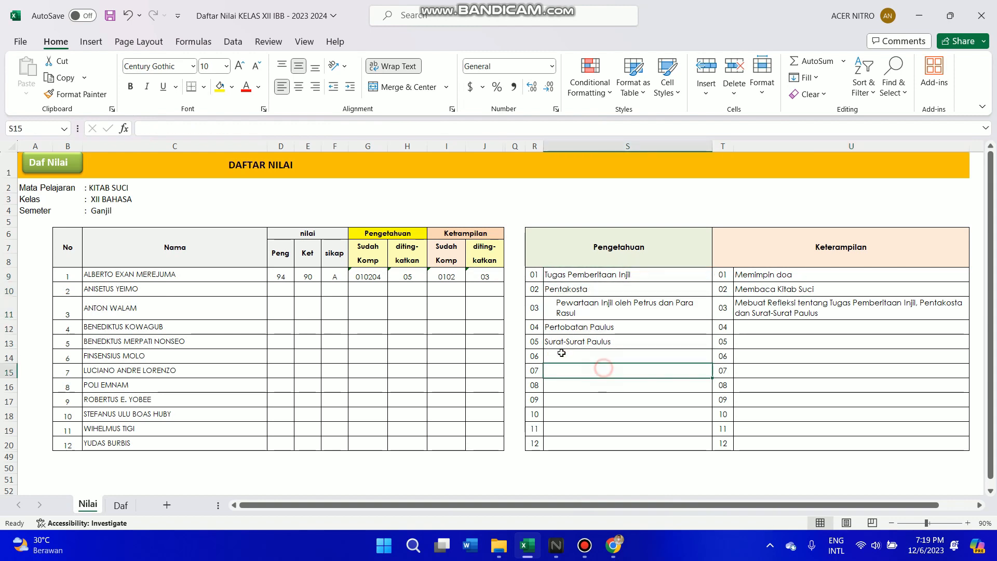
Compare the first student's achieved and to-be-improved codes in row 9 with the matching entries in the competency reference tables.
{"action": "left_click", "coordinate": [383, 235]}
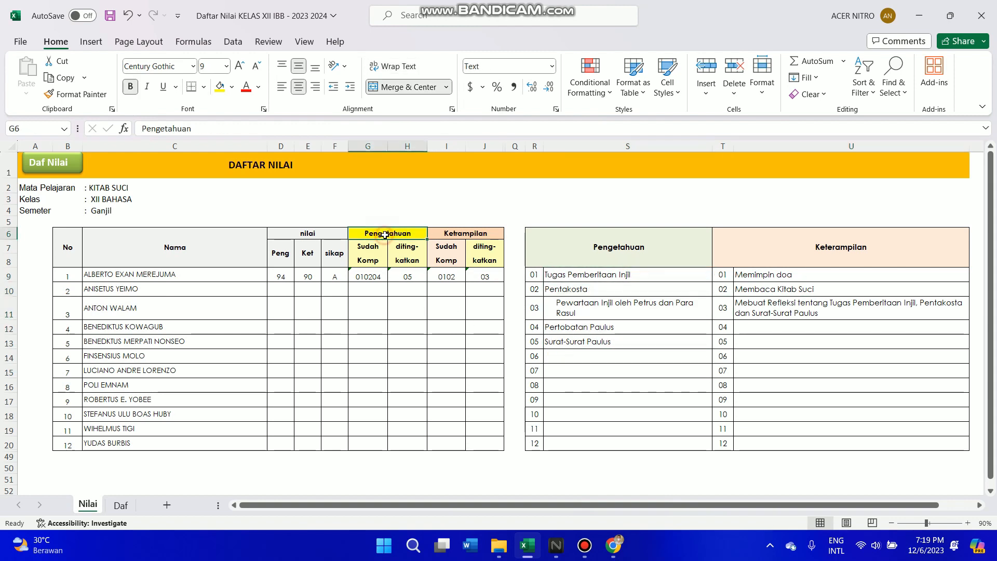
{"action": "left_click", "coordinate": [379, 279]}
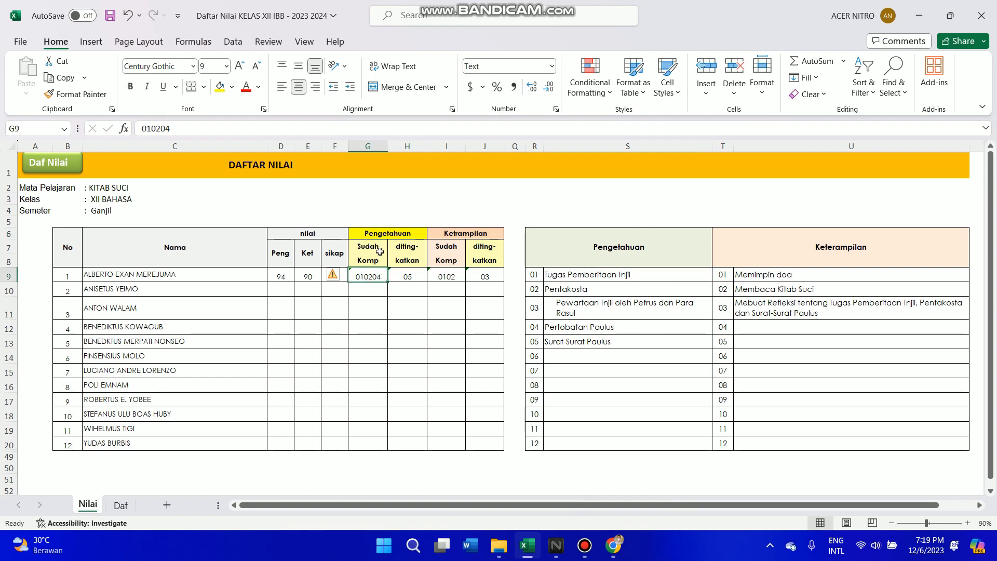
{"action": "left_click", "coordinate": [190, 279]}
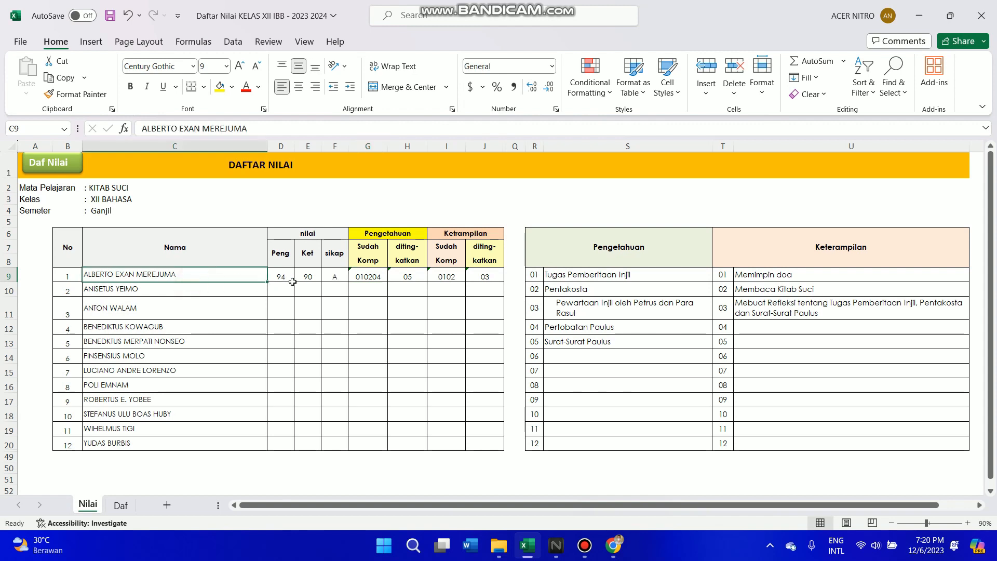
{"action": "left_click", "coordinate": [372, 278]}
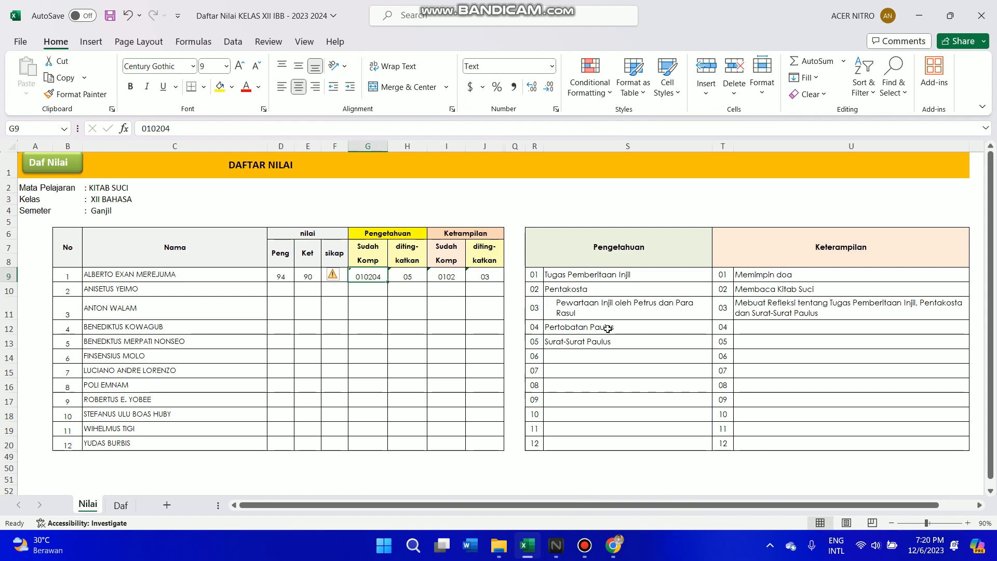
{"action": "left_click", "coordinate": [411, 276]}
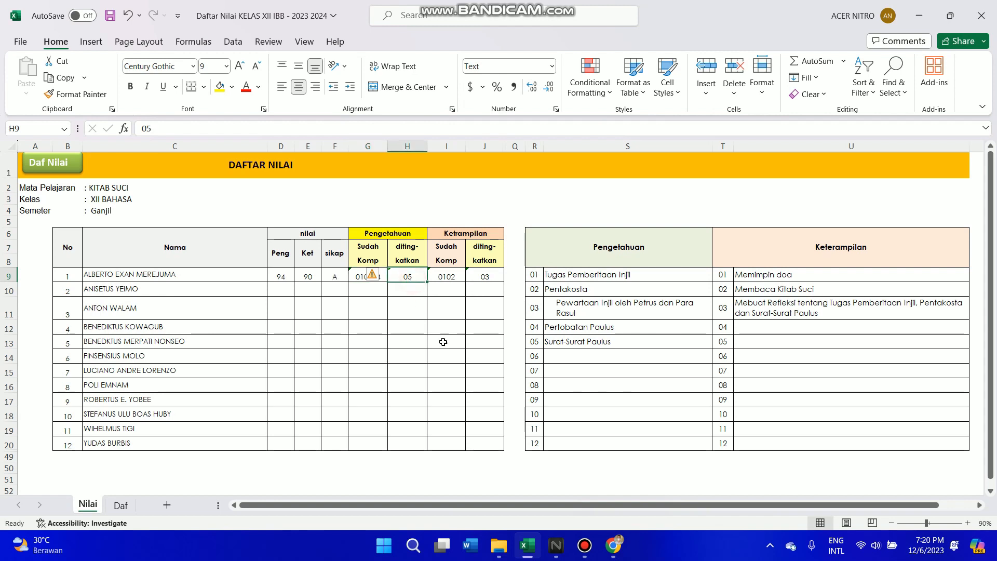
{"action": "left_click", "coordinate": [559, 347]}
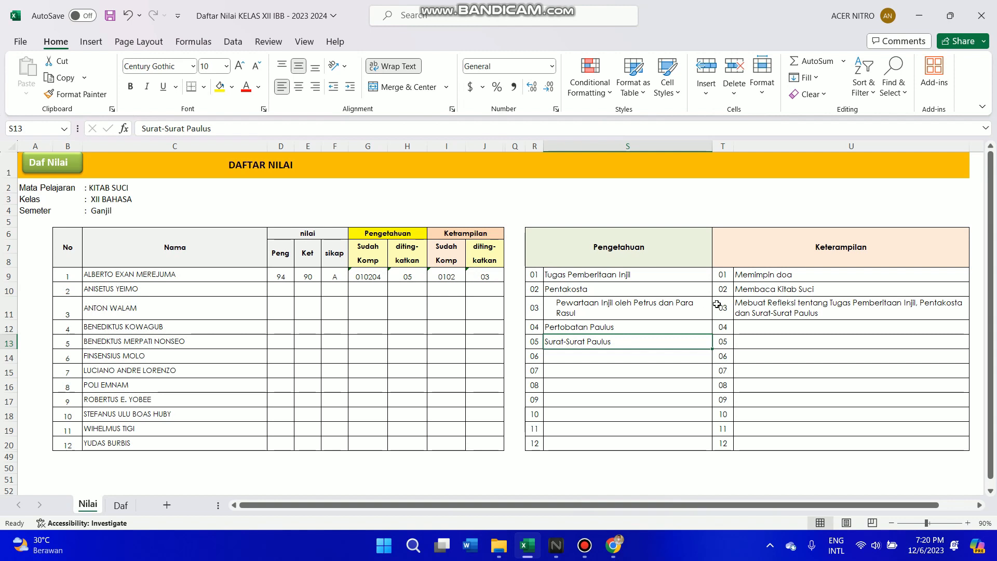
{"action": "left_click_drag", "start_coordinate": [723, 275], "coordinate": [756, 287]}
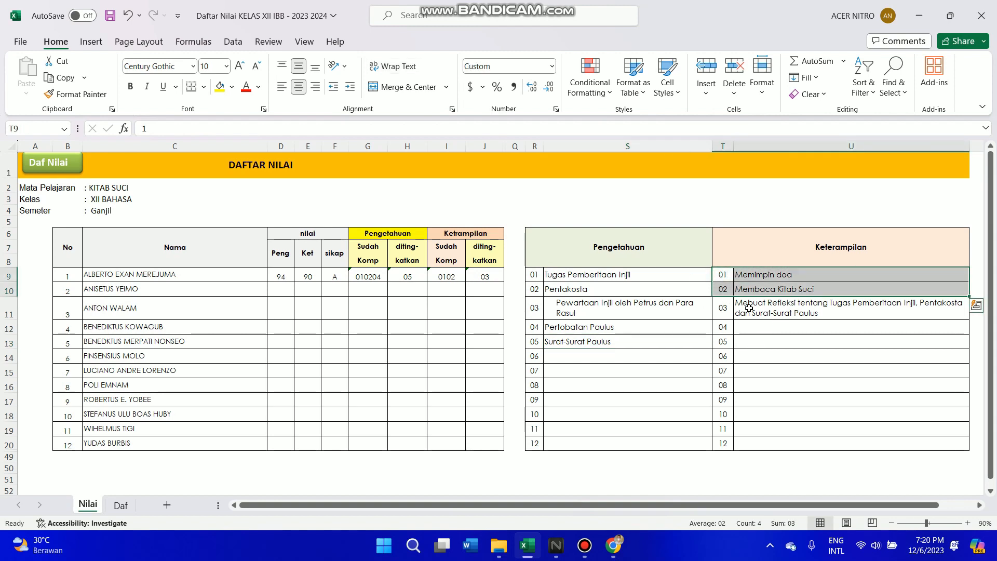
{"action": "left_click", "coordinate": [486, 274]}
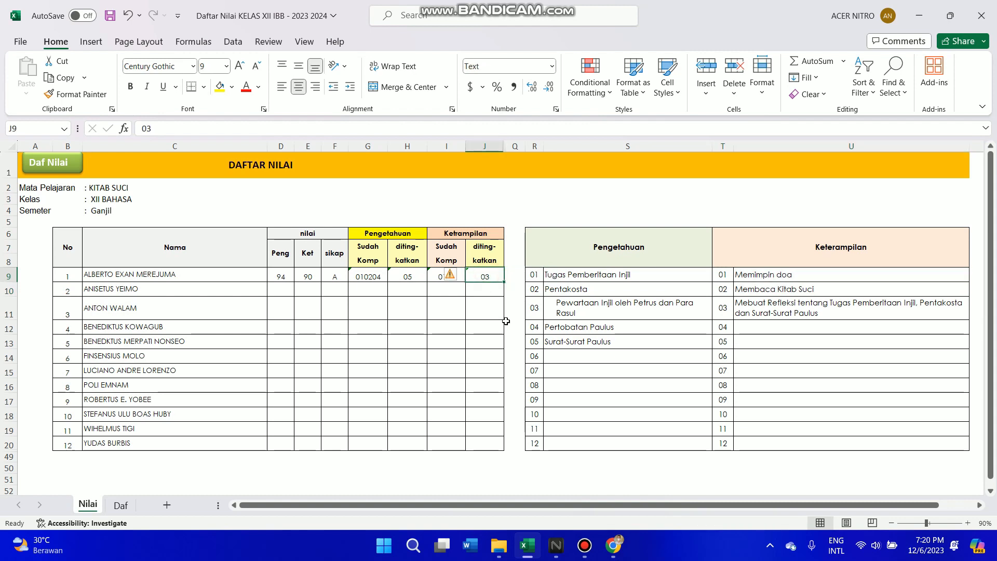
{"action": "left_click", "coordinate": [773, 311]}
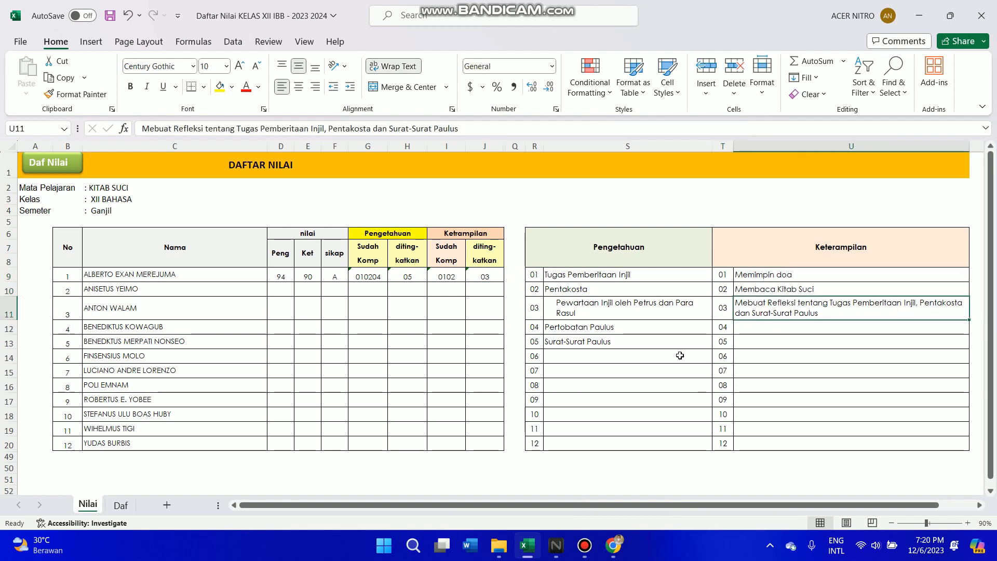
{"action": "left_click", "coordinate": [478, 278]}
{"action": "left_click", "coordinate": [412, 278]}
{"action": "left_click", "coordinate": [417, 302]}
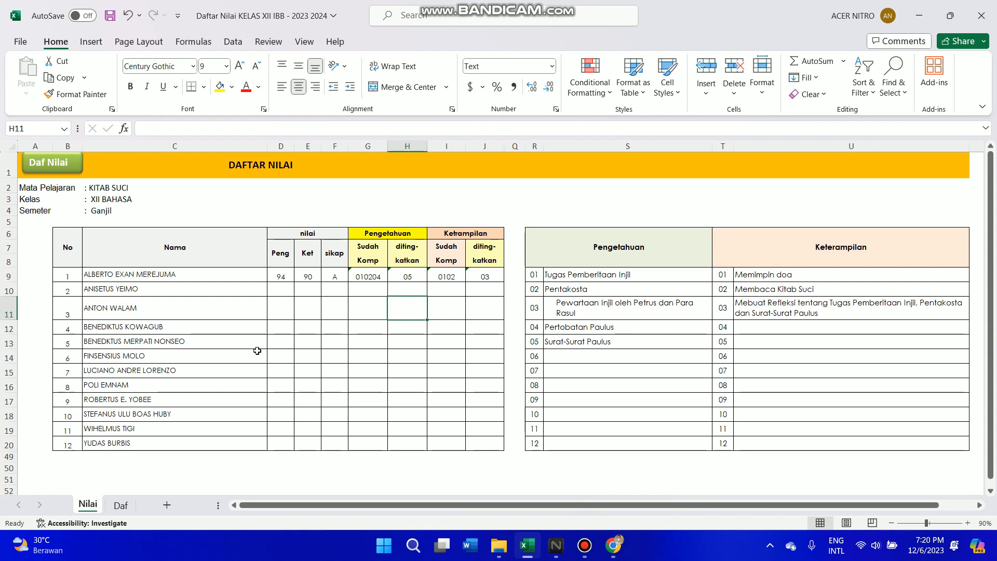
Open the Daf sheet and check the first student's Pengetahuan description and Peng score.
{"action": "left_click", "coordinate": [122, 506]}
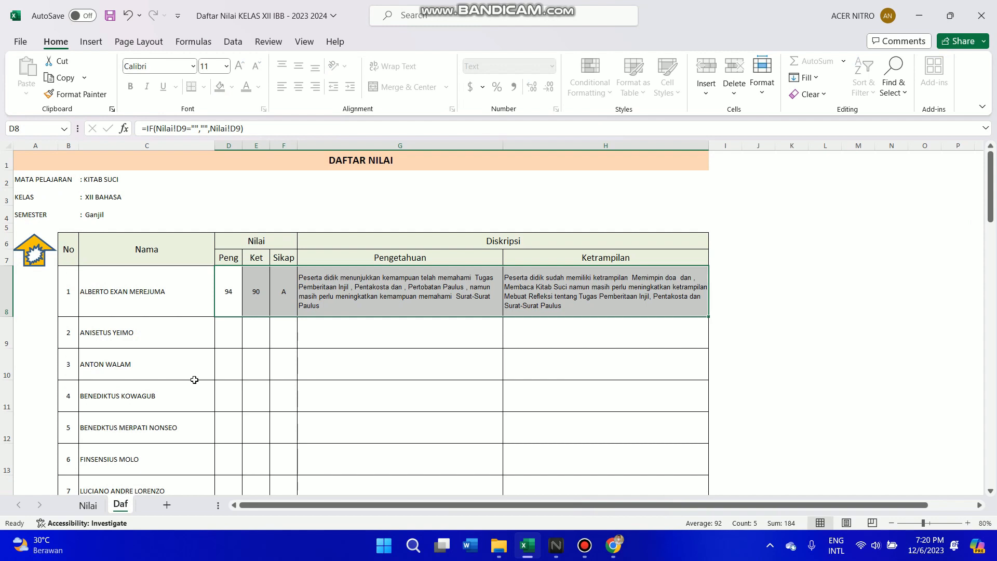
{"action": "left_click", "coordinate": [345, 304]}
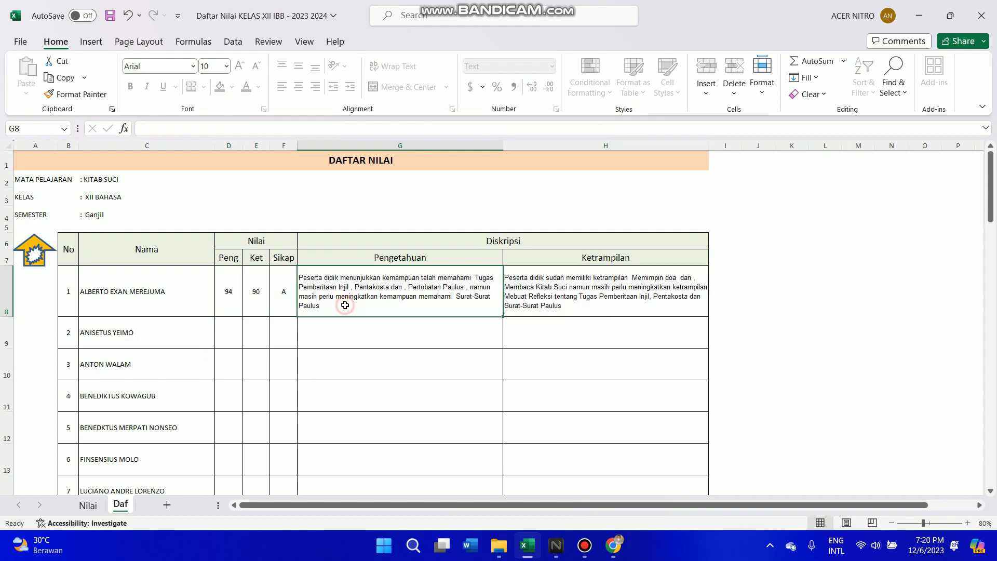
{"action": "left_click", "coordinate": [237, 304]}
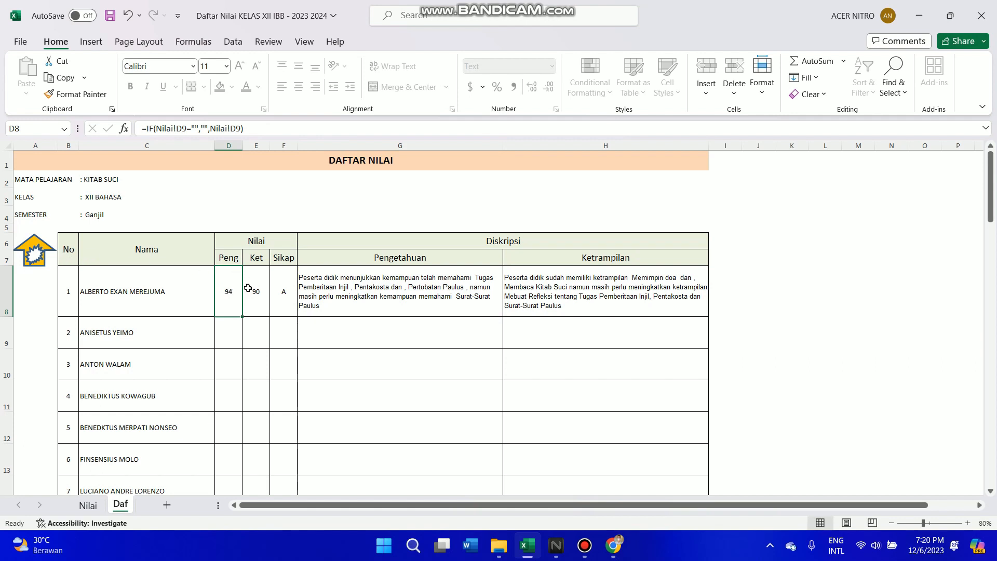
Check the first student's Ket and Sikap scores on the Daf sheet, and return to the source scores on the Nilai sheet.
{"action": "left_click", "coordinate": [253, 293]}
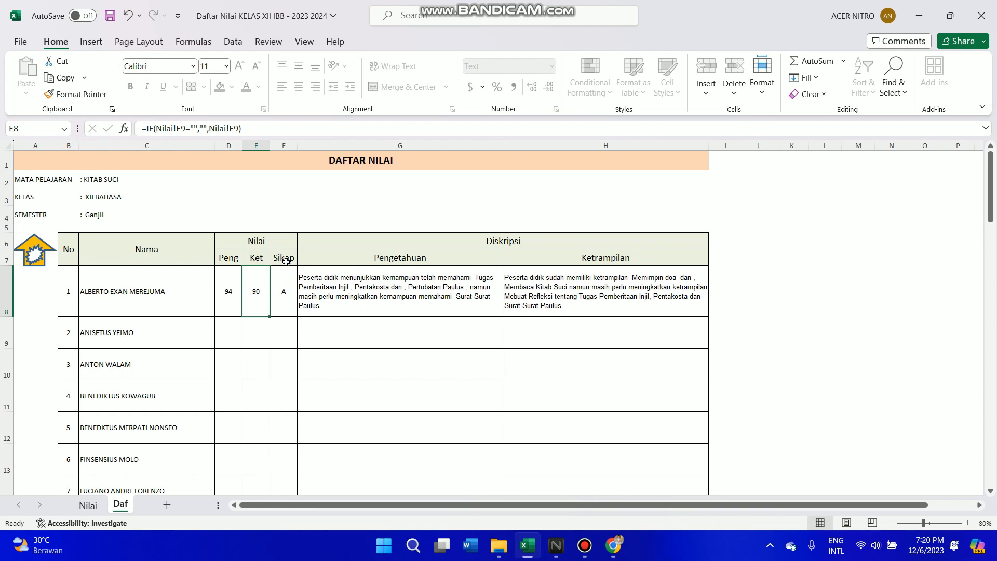
{"action": "left_click", "coordinate": [282, 292]}
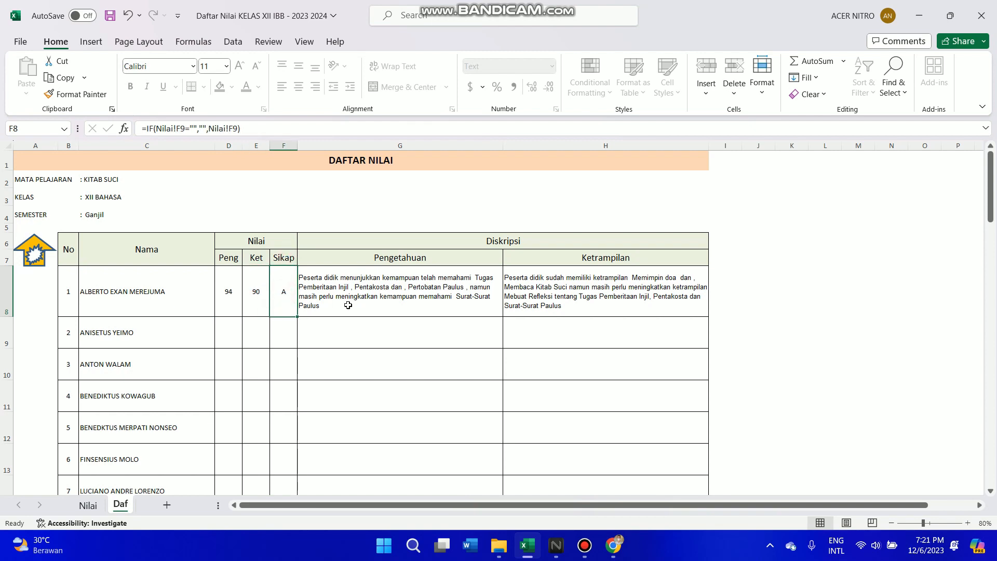
{"action": "left_click", "coordinate": [45, 254]}
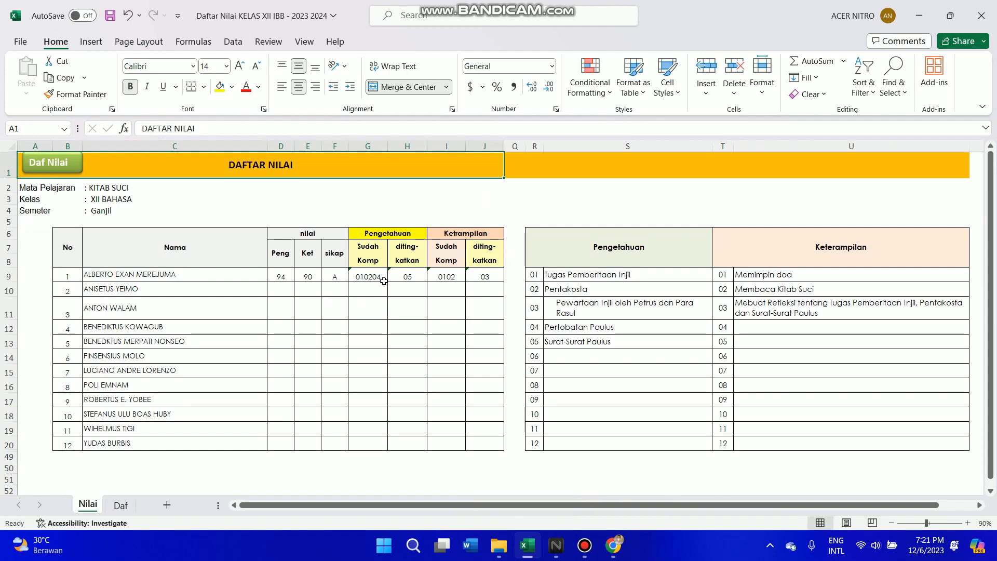
Read the first student's Pengetahuan and Ketrampilan descriptions on the Daf sheet, and select the scores and descriptions in D8:H8.
{"action": "left_click", "coordinate": [120, 506]}
{"action": "left_click", "coordinate": [375, 296]}
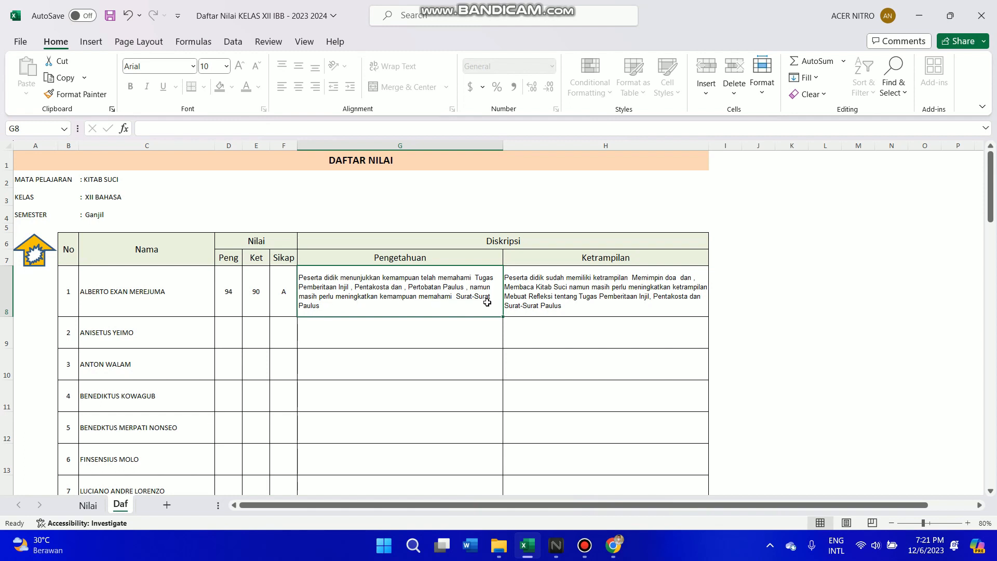
{"action": "left_click", "coordinate": [596, 287]}
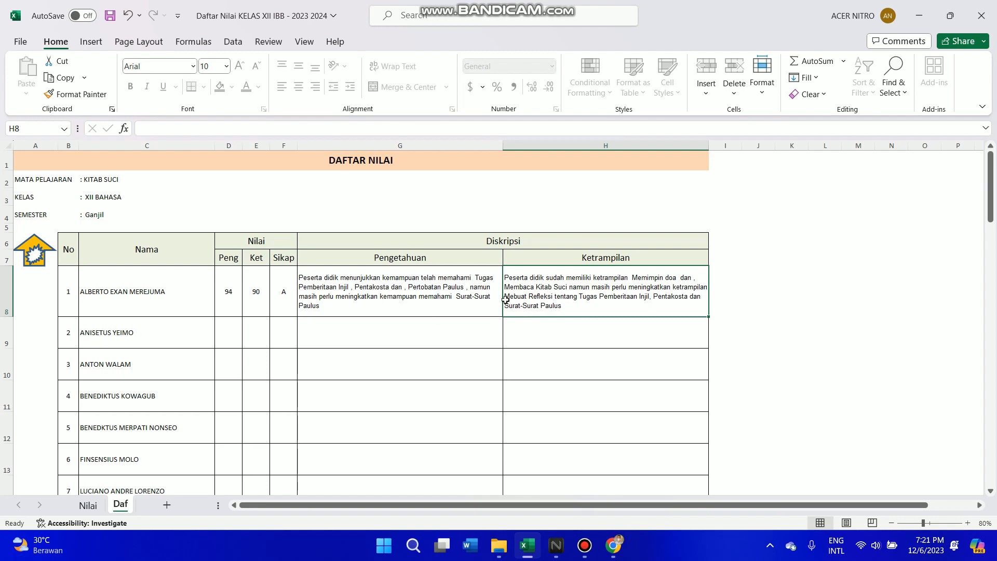
{"action": "left_click", "coordinate": [372, 293]}
{"action": "left_click_drag", "start_coordinate": [223, 292], "coordinate": [567, 292]}
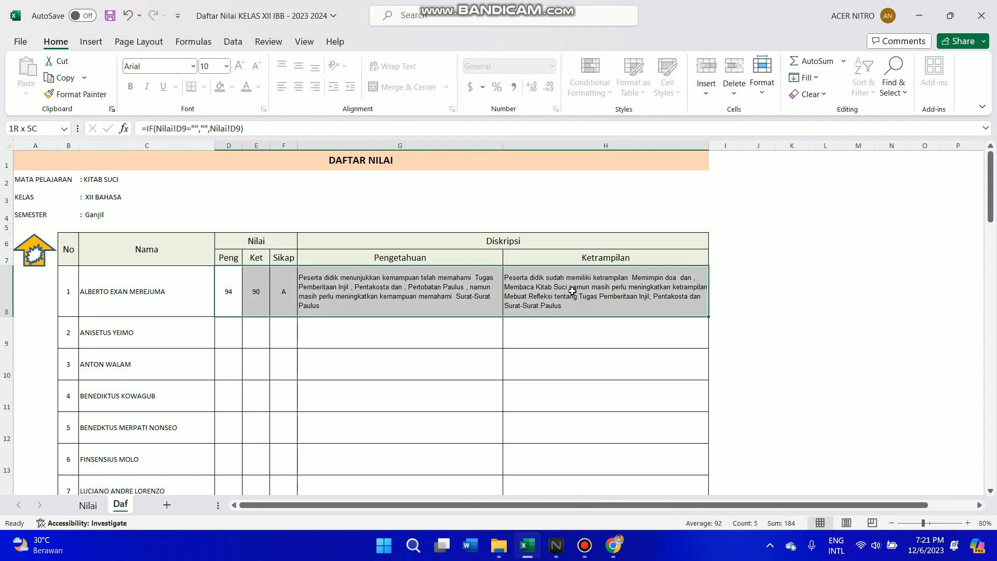
View the student list on the Nilai sheet, and reselect the first student's scores and descriptions in D8:H8 on the Daf sheet.
{"action": "key", "text": "ctrl+Page_Up"}
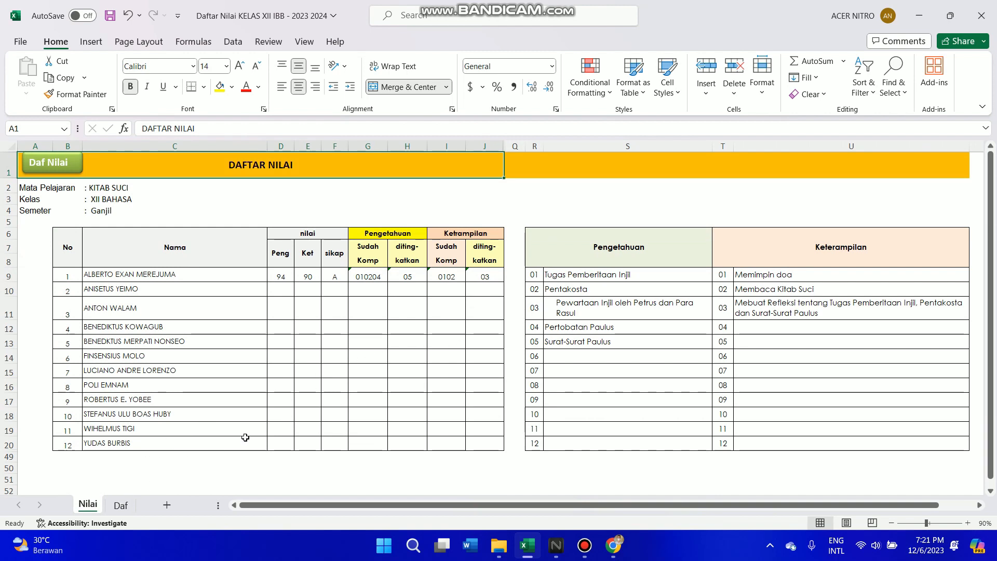
{"action": "left_click", "coordinate": [119, 508]}
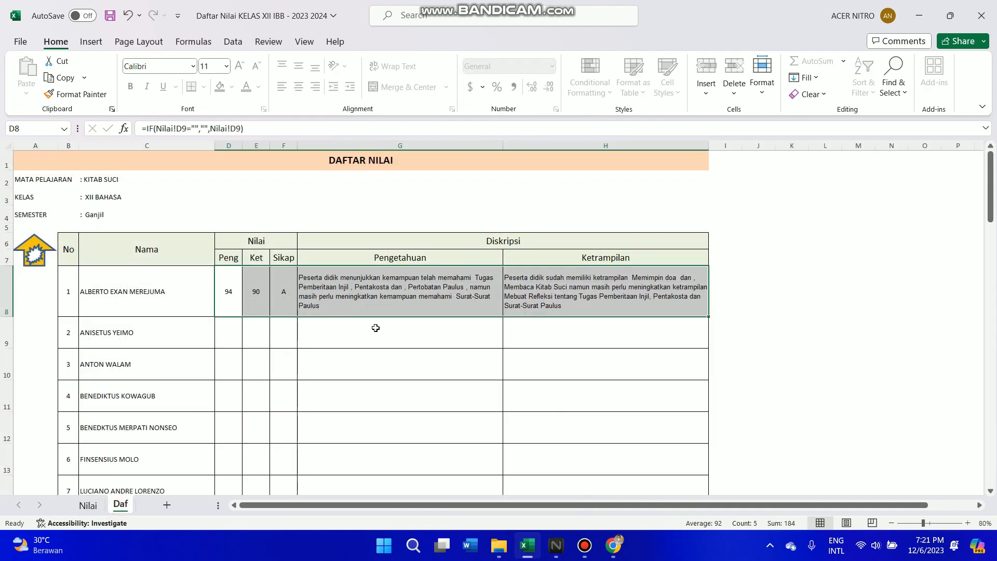
{"action": "left_click", "coordinate": [377, 330]}
{"action": "left_click_drag", "start_coordinate": [231, 299], "coordinate": [570, 281]}
Compare the competency tables on the Nilai sheet with the first student's descriptions on the Daf sheet, ending on the Nilai sheet.
{"action": "left_click", "coordinate": [32, 255]}
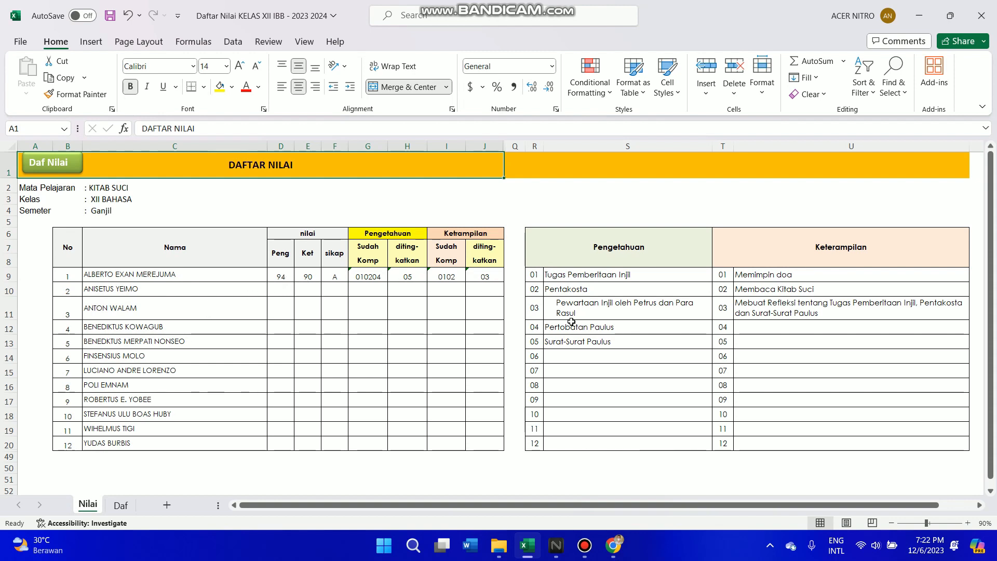
{"action": "left_click", "coordinate": [119, 507]}
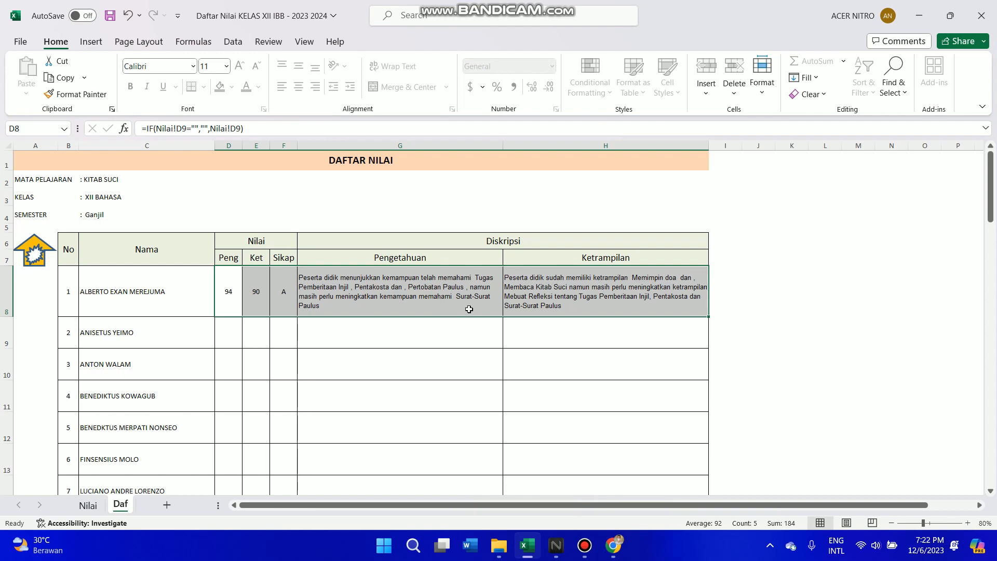
{"action": "key", "text": "ctrl+Page_Up"}
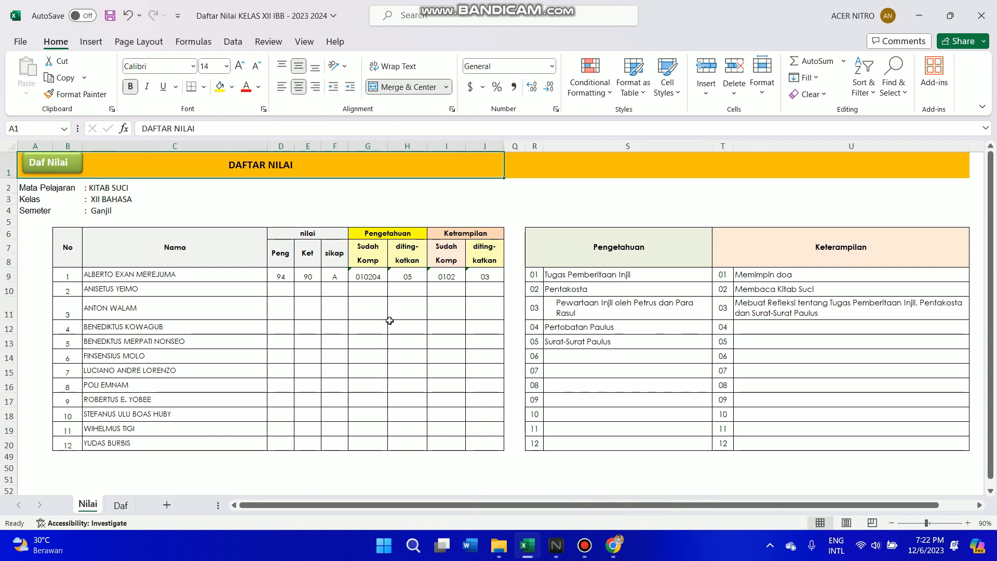
{"action": "left_click", "coordinate": [585, 545]}
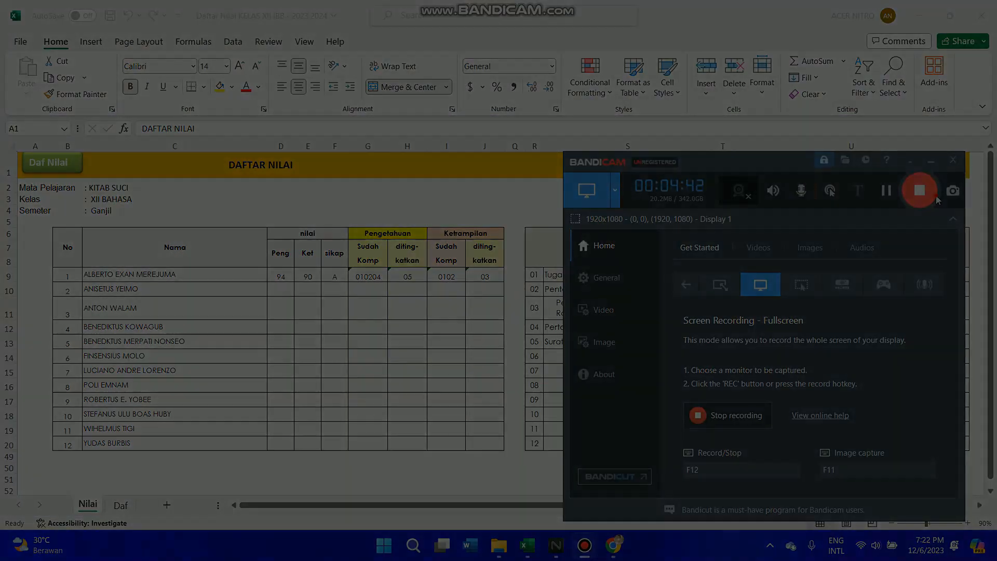